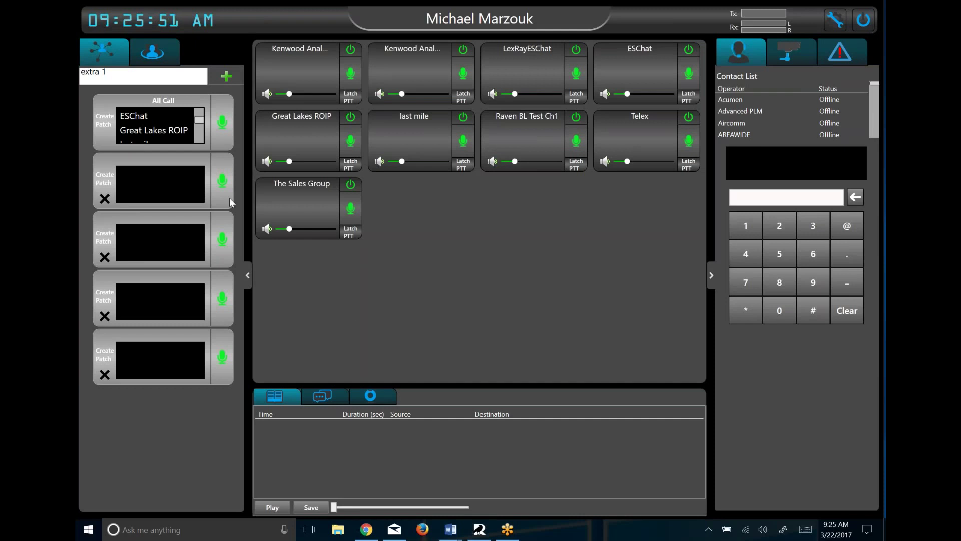
- Switch to the preset call patches and briefly select, then deselect, the All Call patch
{"action": "left_click", "coordinate": [152, 52]}
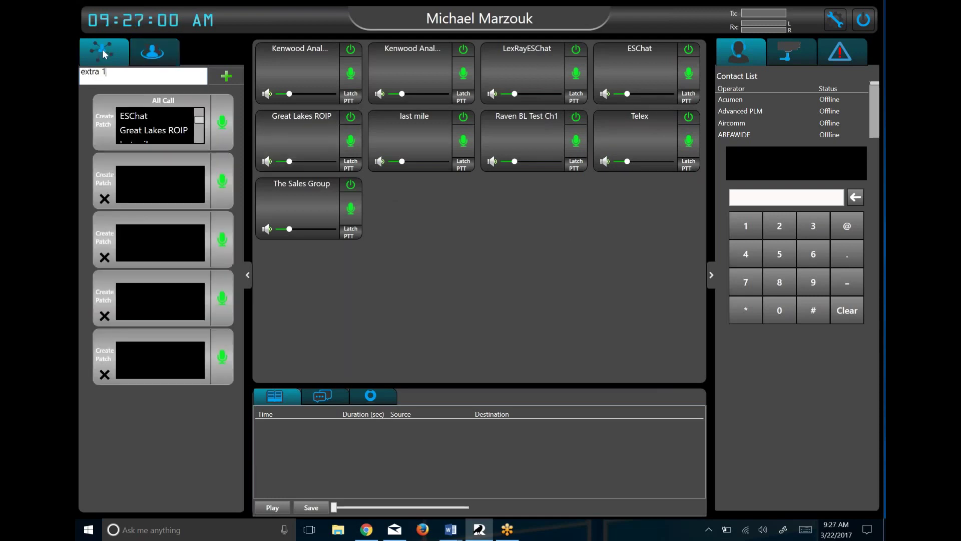
{"action": "left_click", "coordinate": [105, 55]}
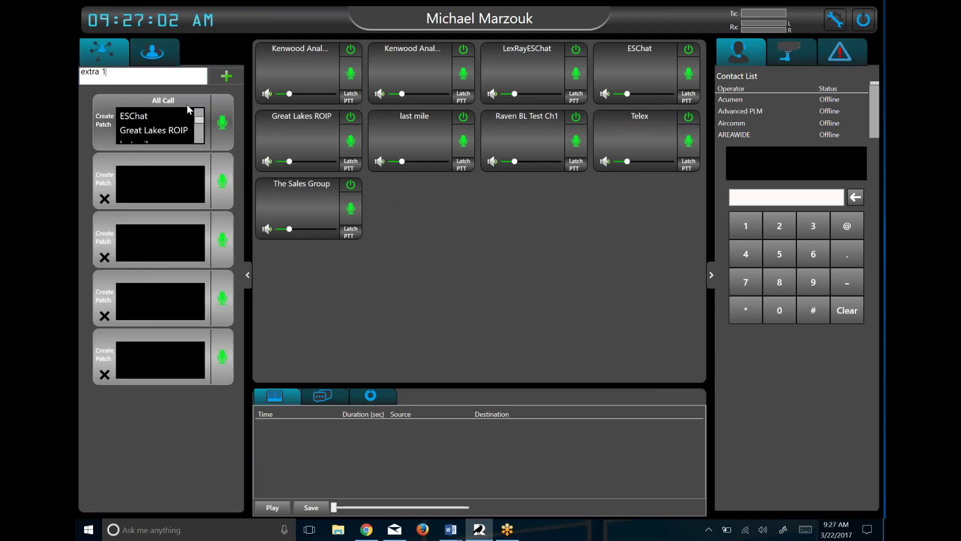
{"action": "left_click", "coordinate": [156, 127]}
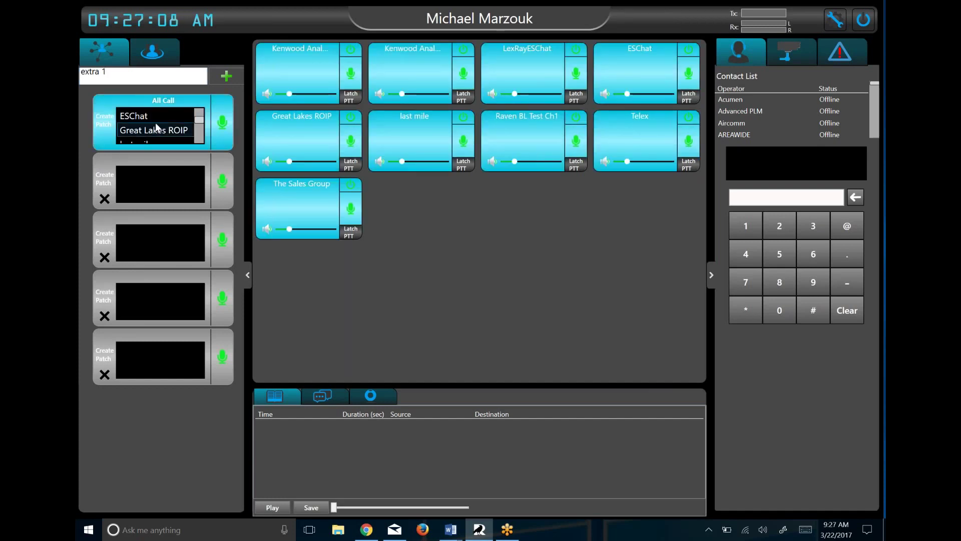
{"action": "left_click", "coordinate": [155, 124]}
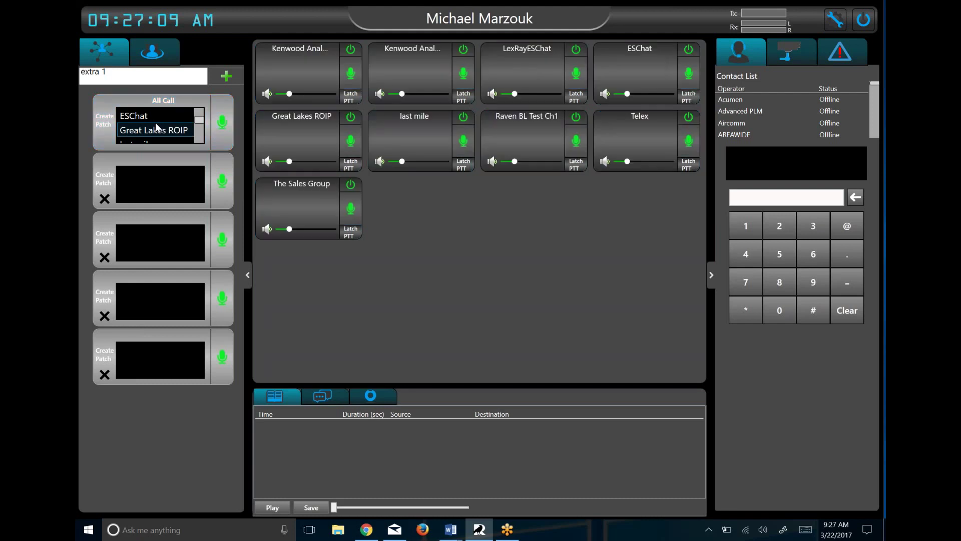
- Add both Kenwood Analog channels and last mile to the second preset call, then review its members
{"action": "left_click", "coordinate": [159, 177]}
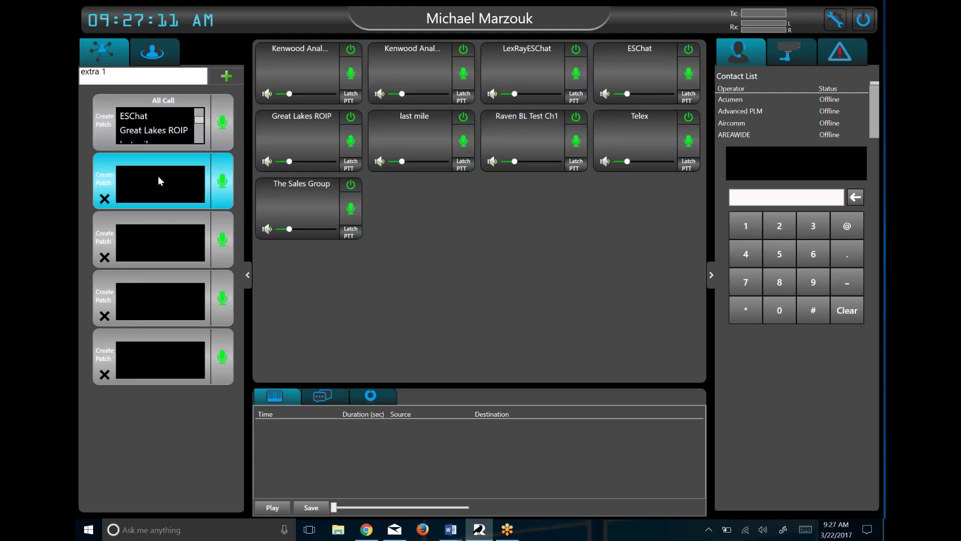
{"action": "left_click", "coordinate": [298, 77]}
{"action": "left_click", "coordinate": [420, 64]}
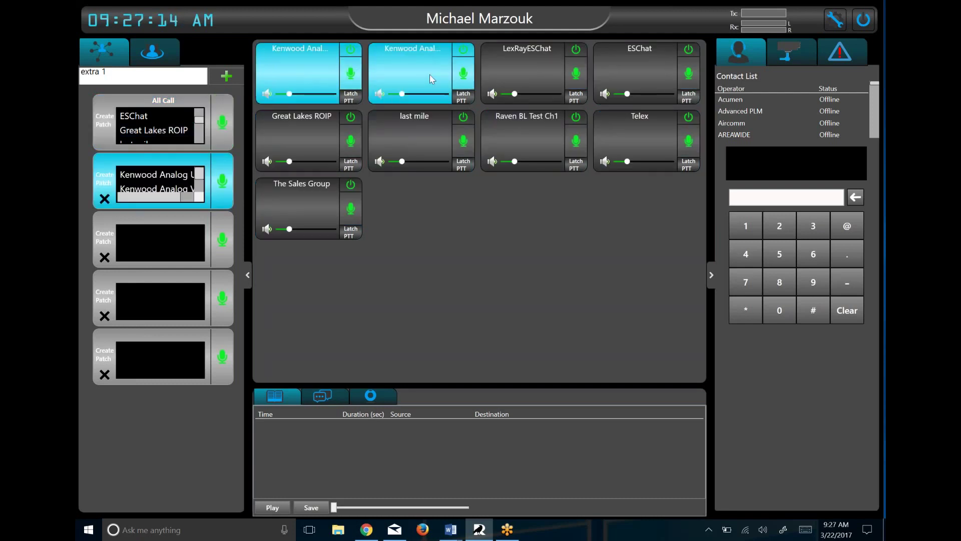
{"action": "left_click", "coordinate": [419, 142]}
{"action": "left_click", "coordinate": [151, 186]}
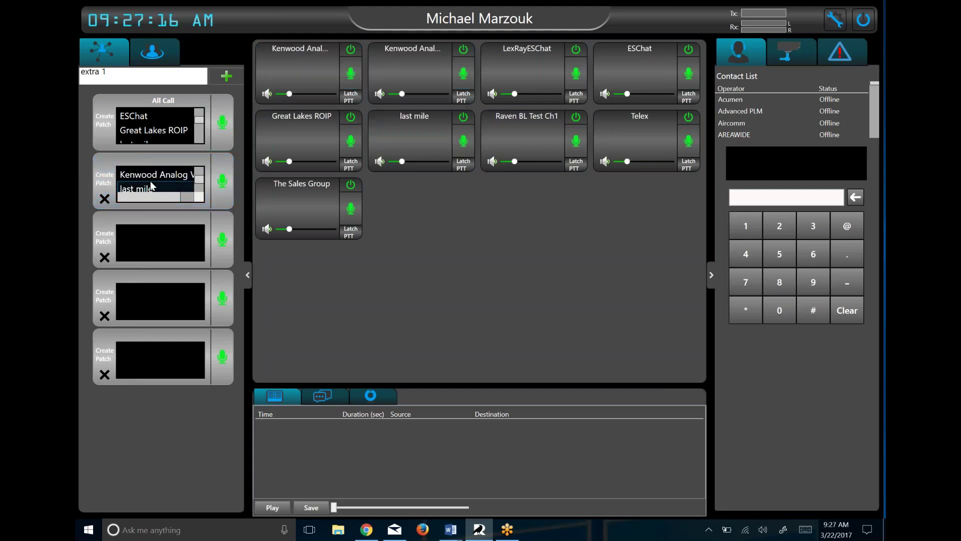
{"action": "left_click", "coordinate": [151, 182]}
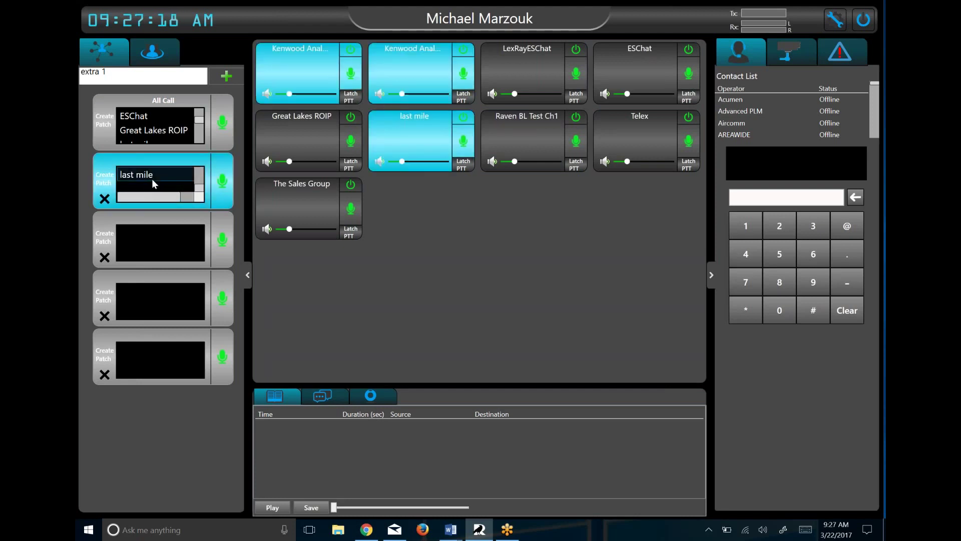
{"action": "scroll", "coordinate": [151, 177], "scroll_direction": "up", "scroll_amount": 2}
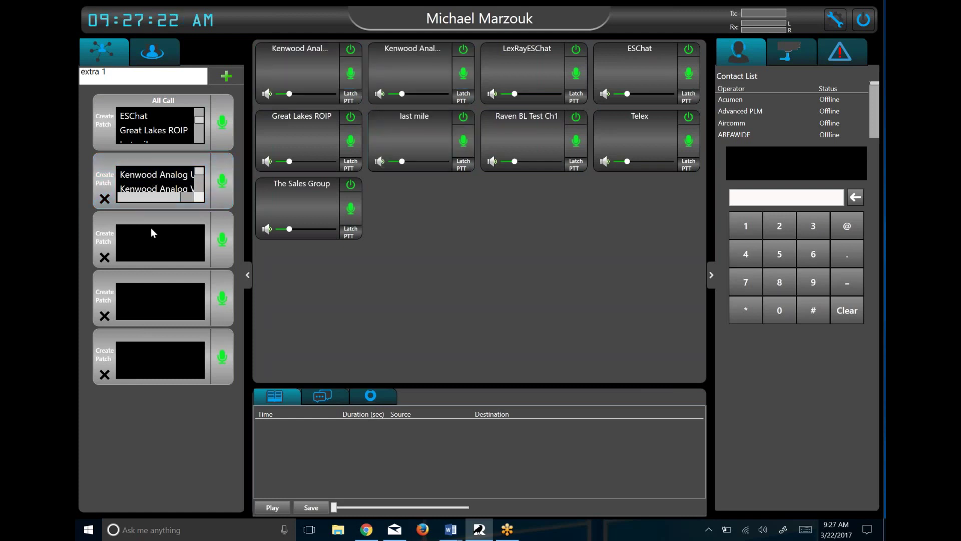
- Create an 'extra 1' call with The Sales Group and Great Lakes ROIP, then delete it
{"action": "left_click", "coordinate": [154, 242]}
{"action": "left_click", "coordinate": [150, 239]}
{"action": "left_click", "coordinate": [225, 75]}
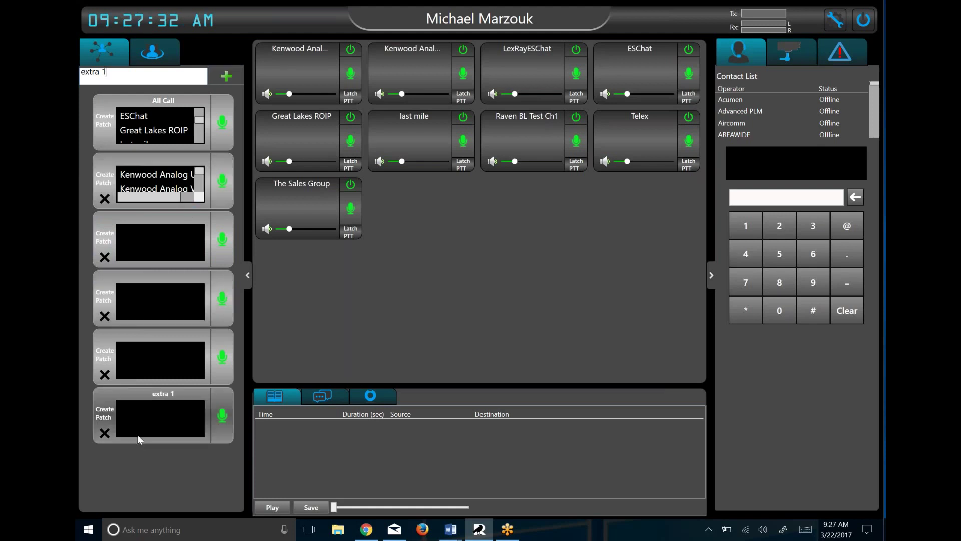
{"action": "left_click", "coordinate": [147, 416]}
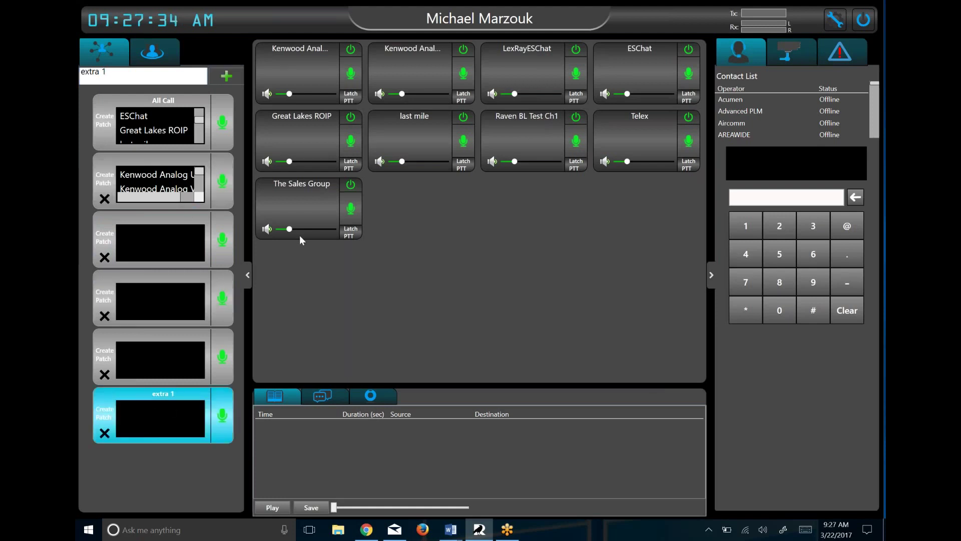
{"action": "left_click", "coordinate": [310, 190]}
{"action": "left_click", "coordinate": [291, 135]}
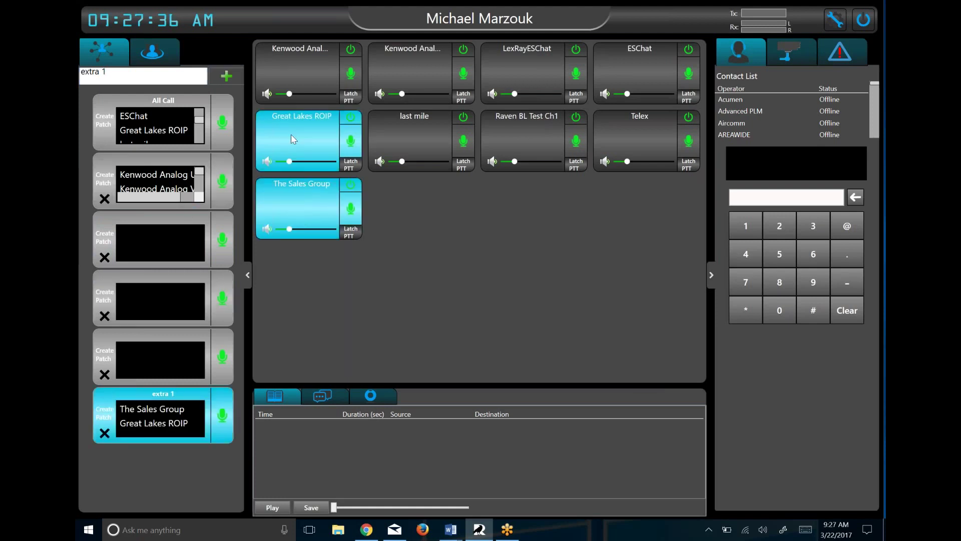
{"action": "left_click", "coordinate": [183, 420]}
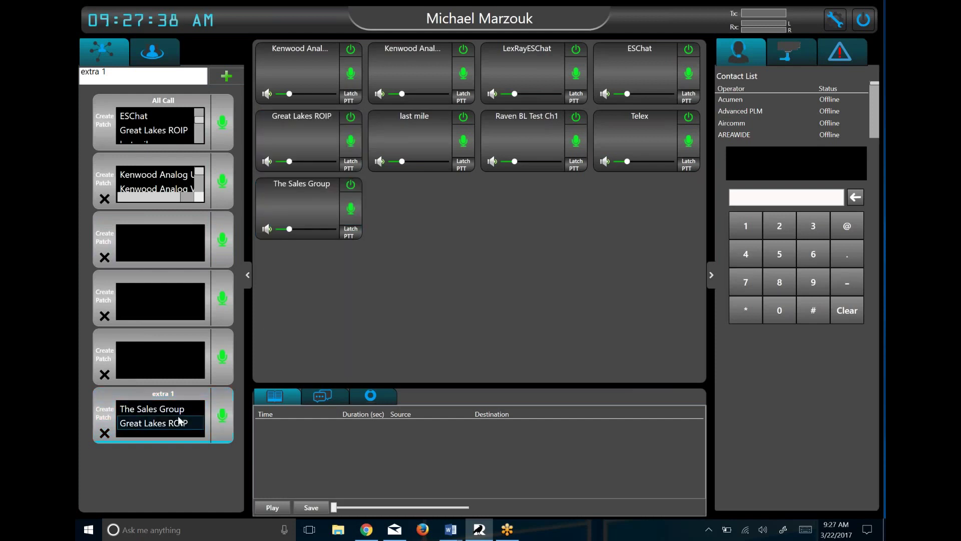
{"action": "left_click", "coordinate": [104, 432]}
{"action": "left_click", "coordinate": [158, 56]}
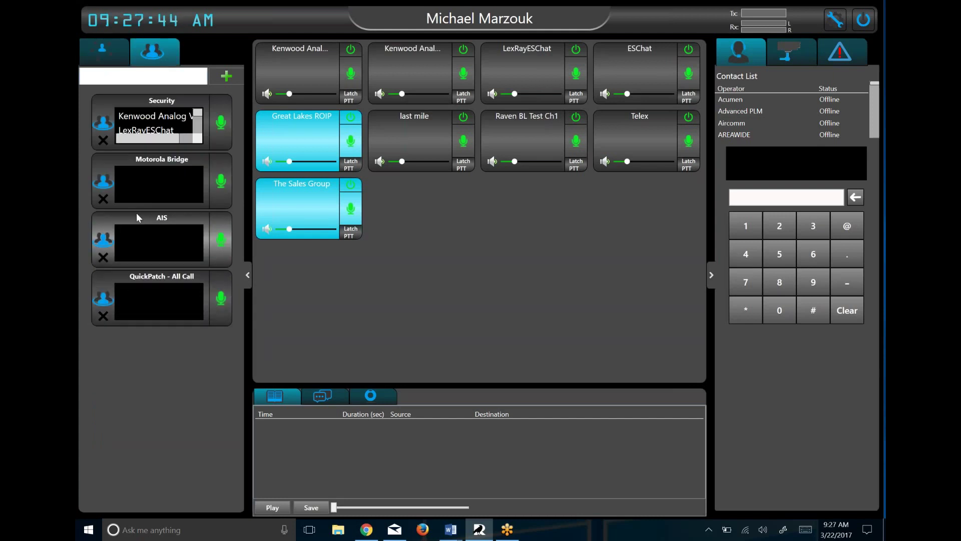
- Add Great Lakes ROIP, last mile and The Sales Group to the Motorola Bridge cross-patch
{"action": "left_click", "coordinate": [137, 123]}
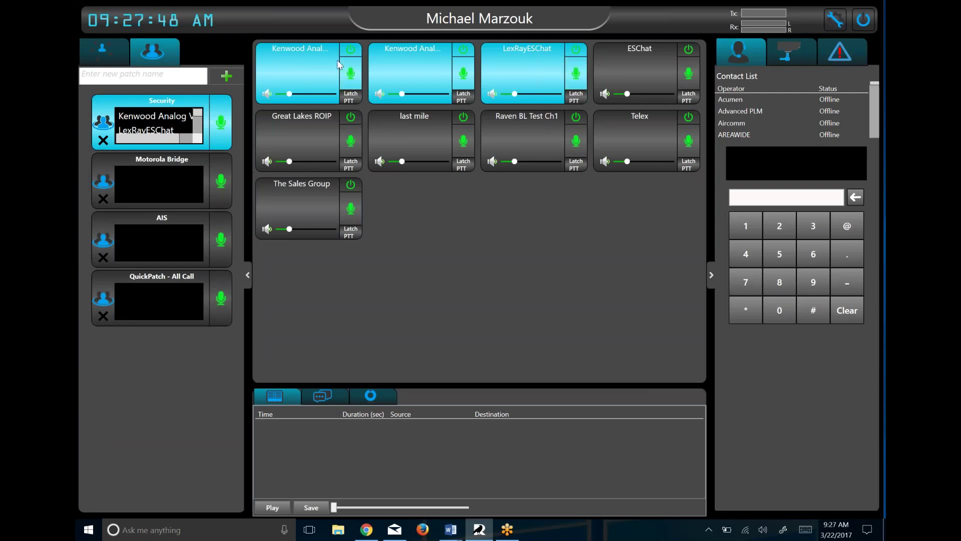
{"action": "left_click", "coordinate": [149, 121]}
{"action": "left_click", "coordinate": [144, 177]}
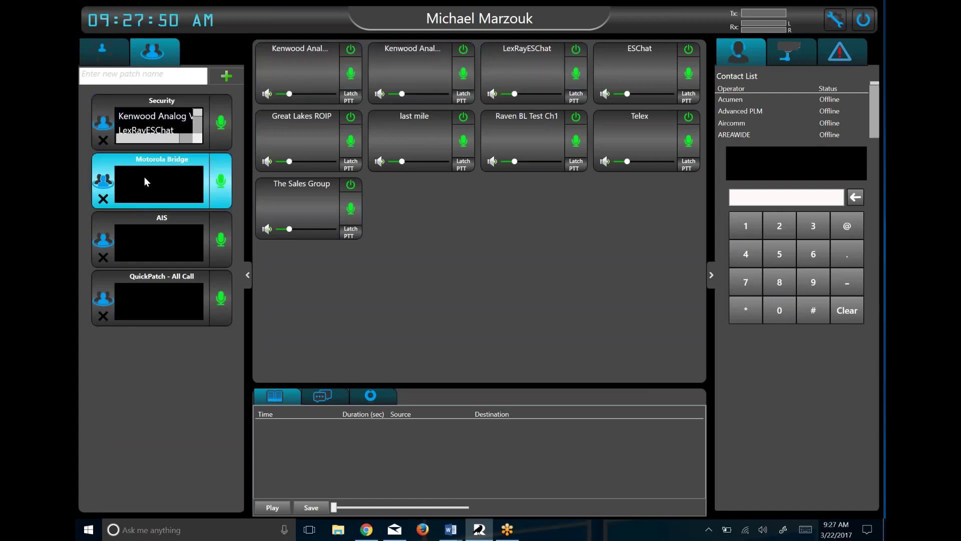
{"action": "left_click", "coordinate": [281, 137]}
{"action": "left_click", "coordinate": [431, 133]}
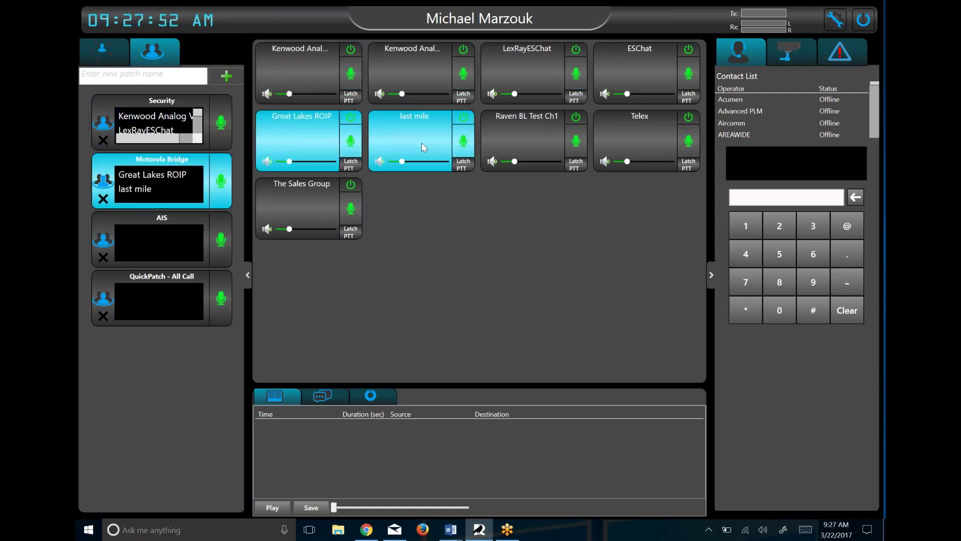
{"action": "left_click", "coordinate": [299, 212]}
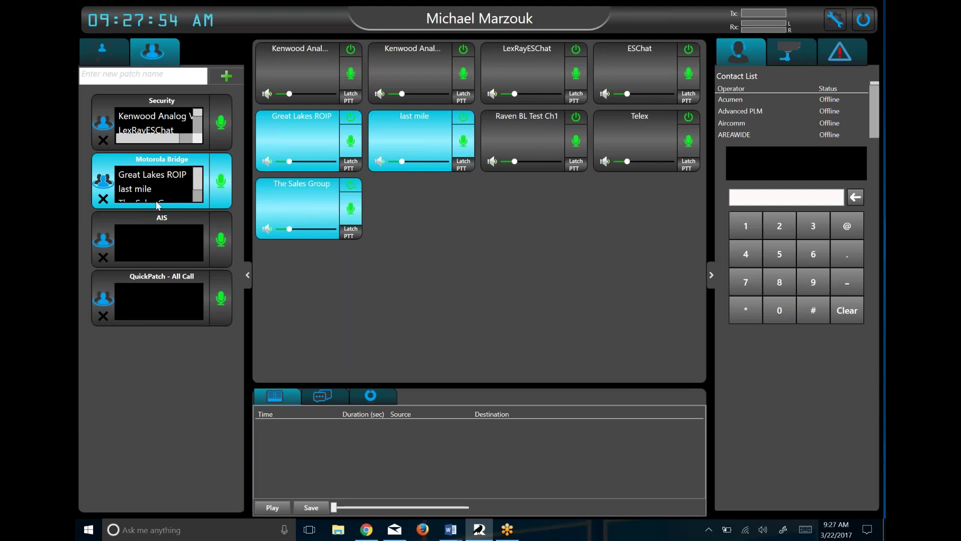
{"action": "left_click", "coordinate": [141, 177]}
{"action": "left_click", "coordinate": [140, 174]}
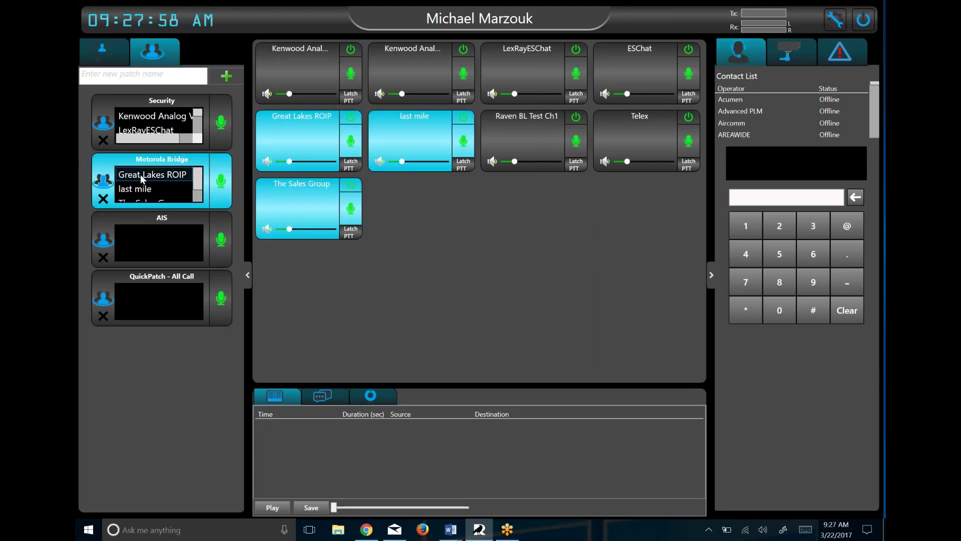
{"action": "left_click", "coordinate": [140, 175]}
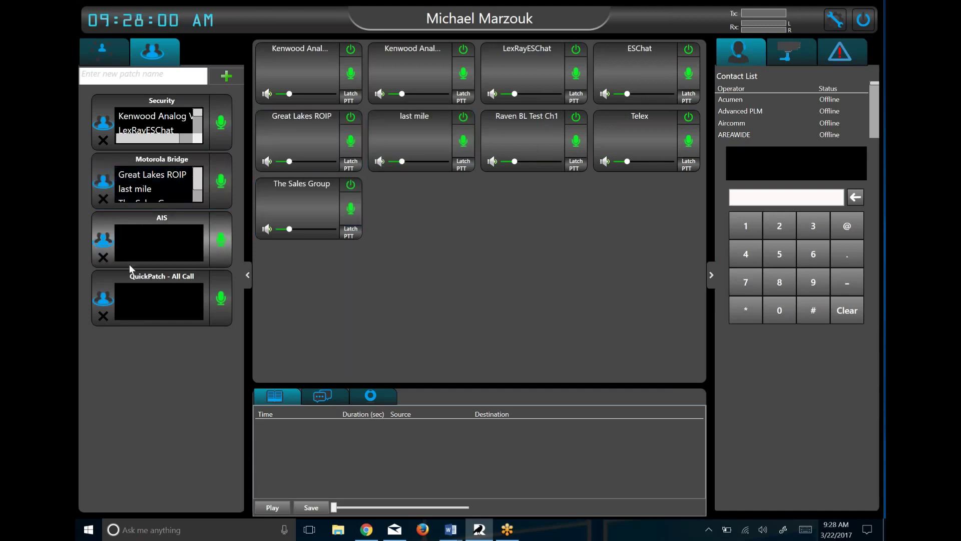
- Create a 'more button' cross-patch holding Great Lakes ROIP, last mile and Raven BL Test Ch1
{"action": "left_click", "coordinate": [130, 76]}
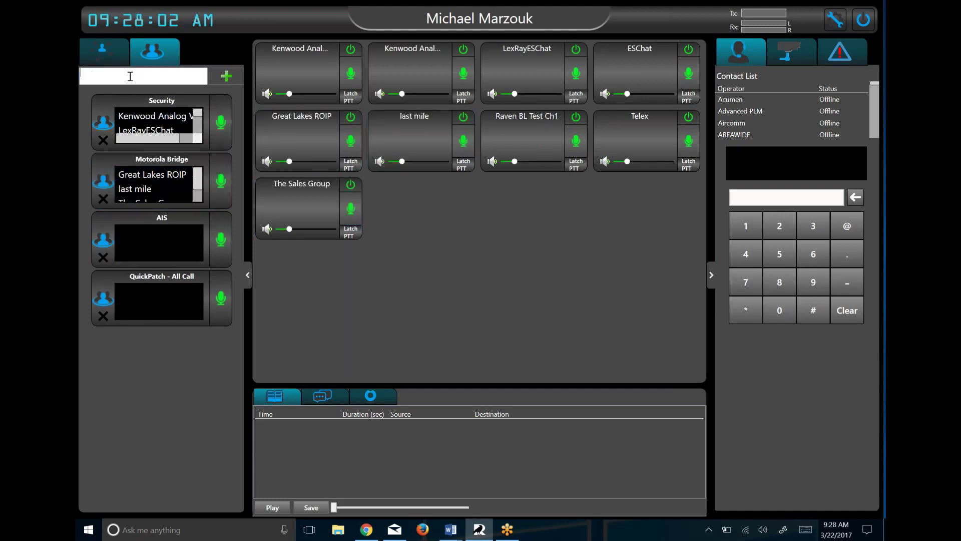
{"action": "type", "text": "more button"}
{"action": "left_click", "coordinate": [227, 76]}
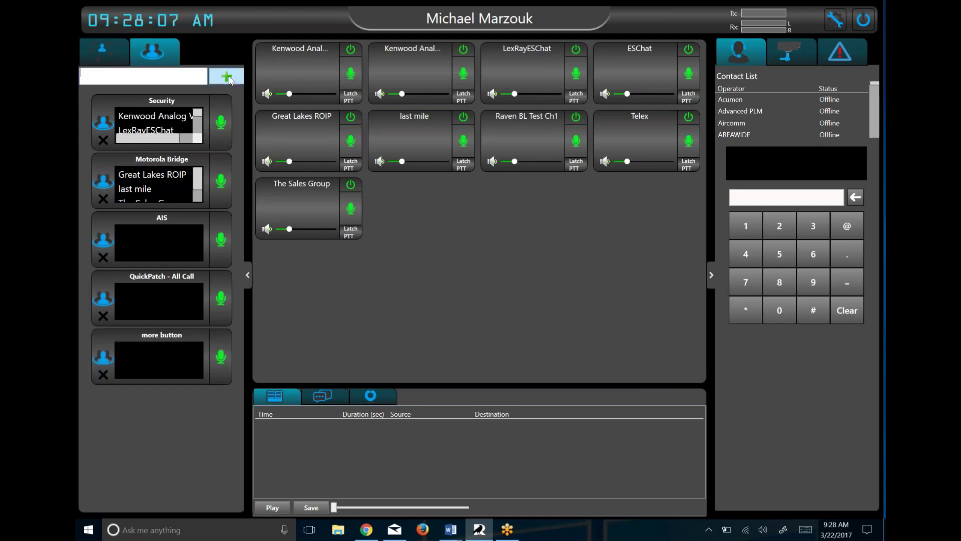
{"action": "left_click", "coordinate": [150, 373]}
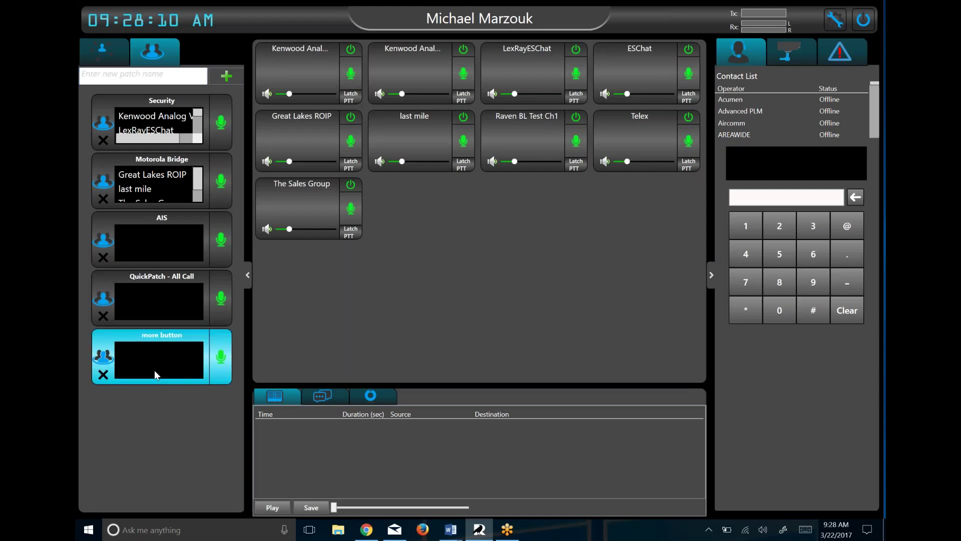
{"action": "left_click", "coordinate": [307, 139]}
{"action": "left_click", "coordinate": [406, 138]}
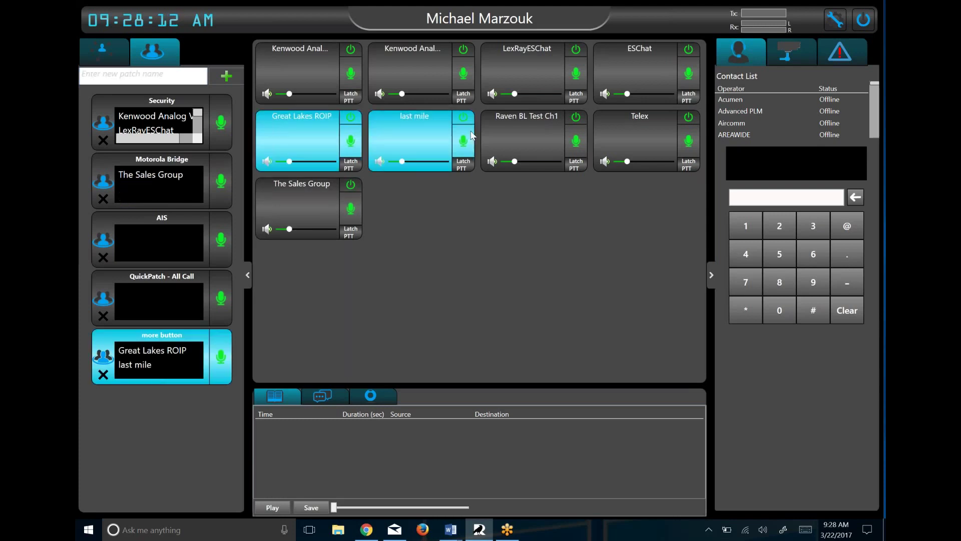
{"action": "left_click", "coordinate": [530, 130]}
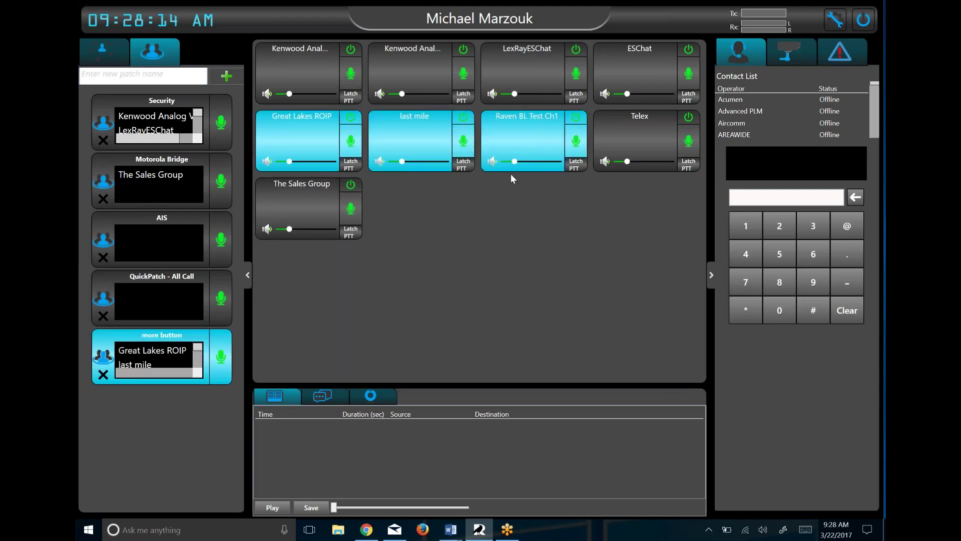
{"action": "left_click", "coordinate": [169, 364]}
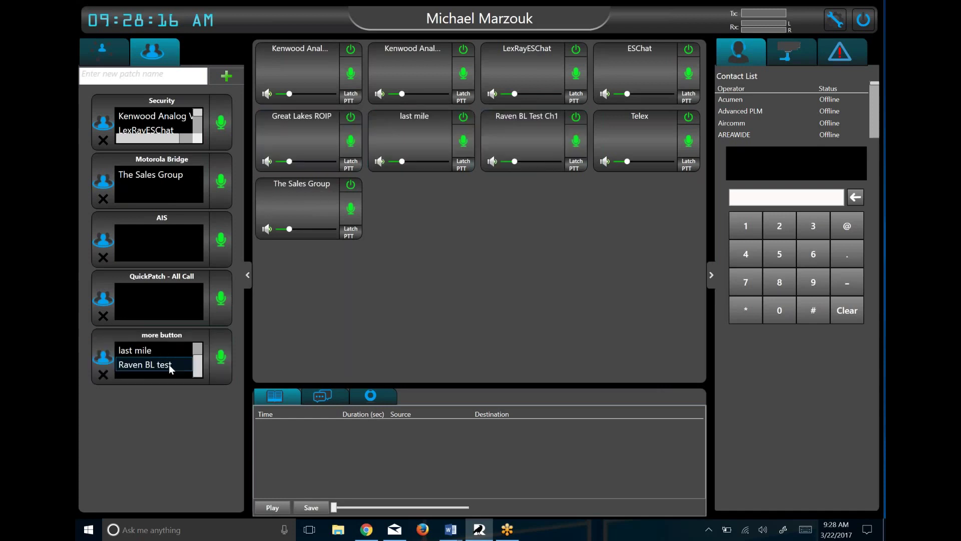
{"action": "left_click", "coordinate": [312, 65]}
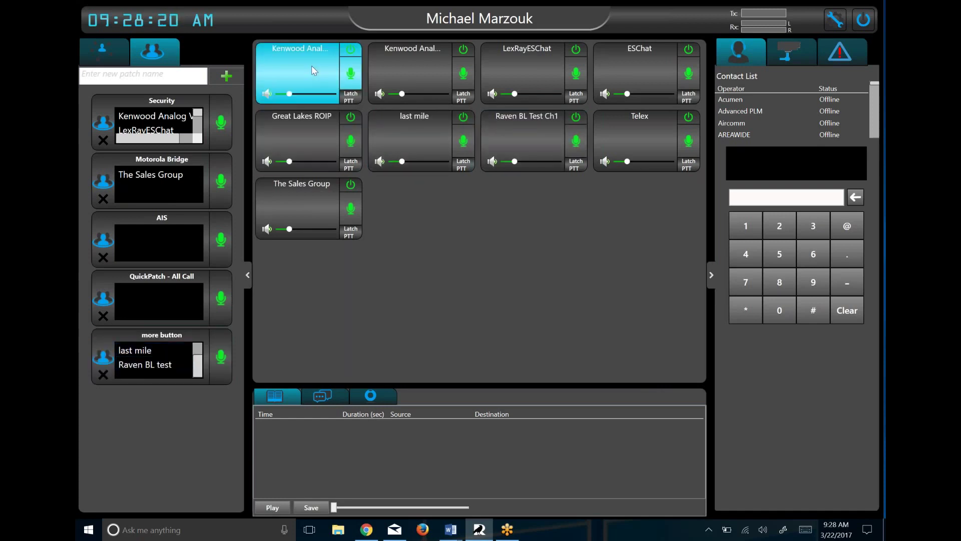
{"action": "left_click", "coordinate": [311, 65]}
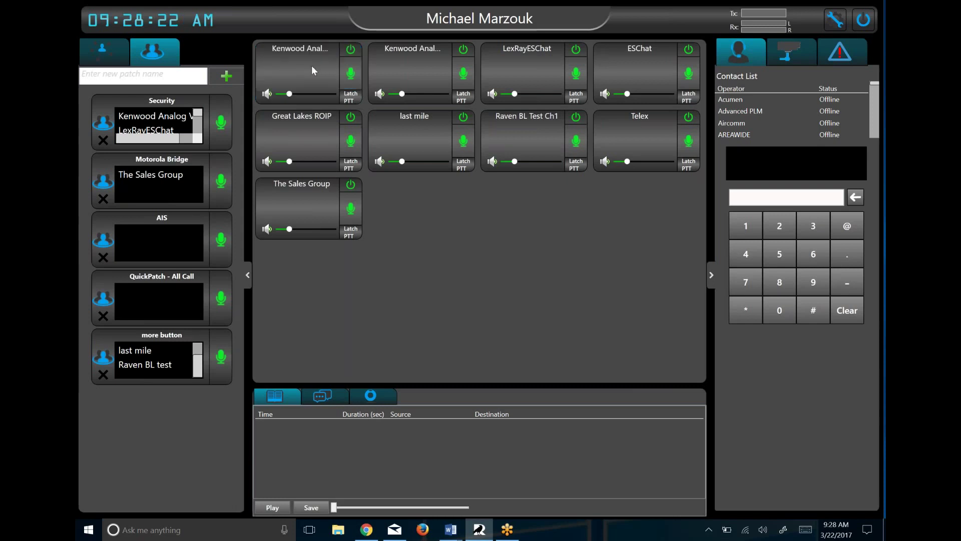
{"action": "left_click", "coordinate": [311, 65]}
{"action": "left_click", "coordinate": [350, 74]}
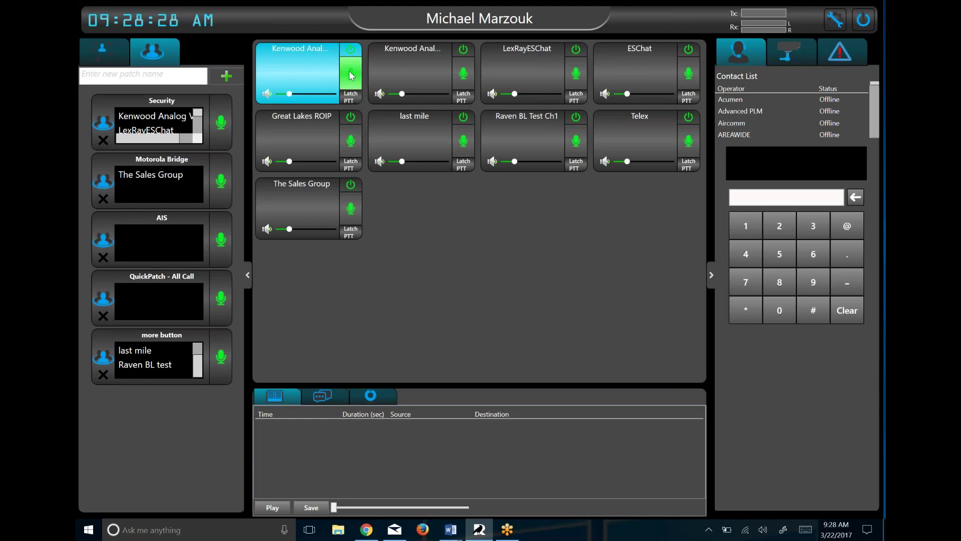
{"action": "left_click", "coordinate": [351, 75]}
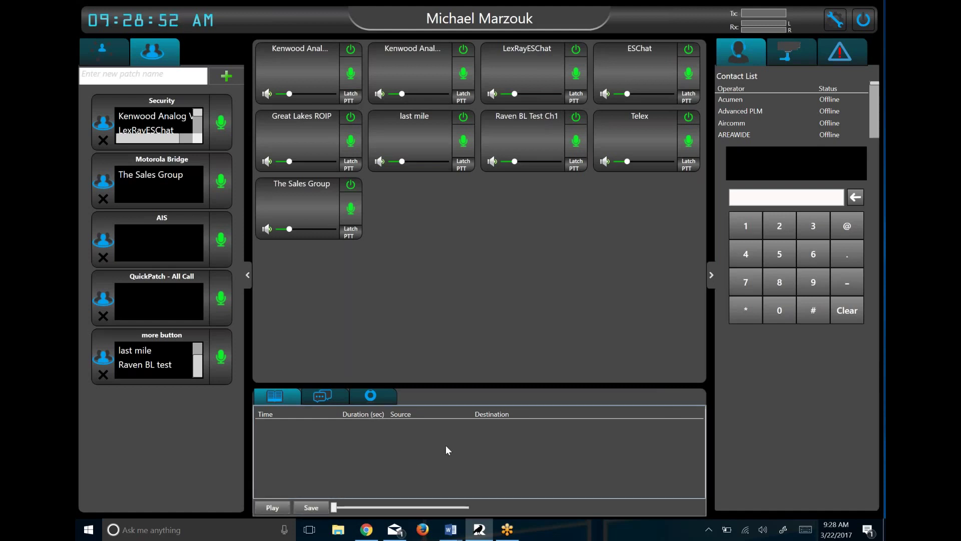
{"action": "left_click", "coordinate": [877, 423]}
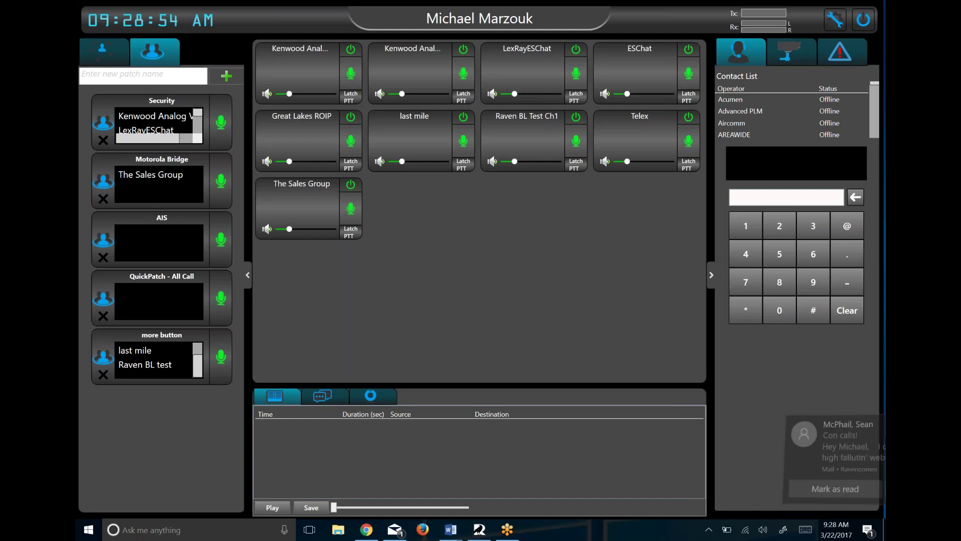
{"action": "left_click", "coordinate": [319, 397]}
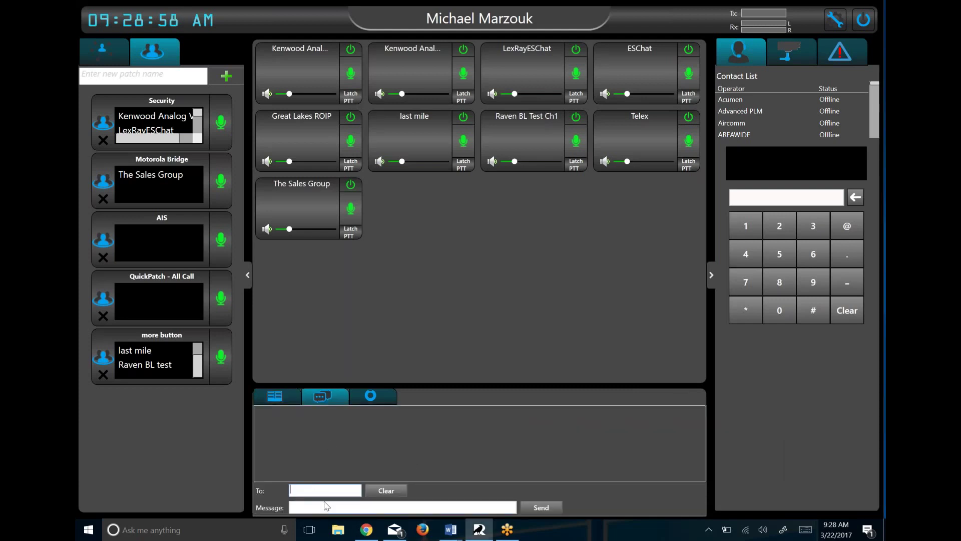
{"action": "left_click", "coordinate": [371, 398]}
{"action": "left_click", "coordinate": [320, 397]}
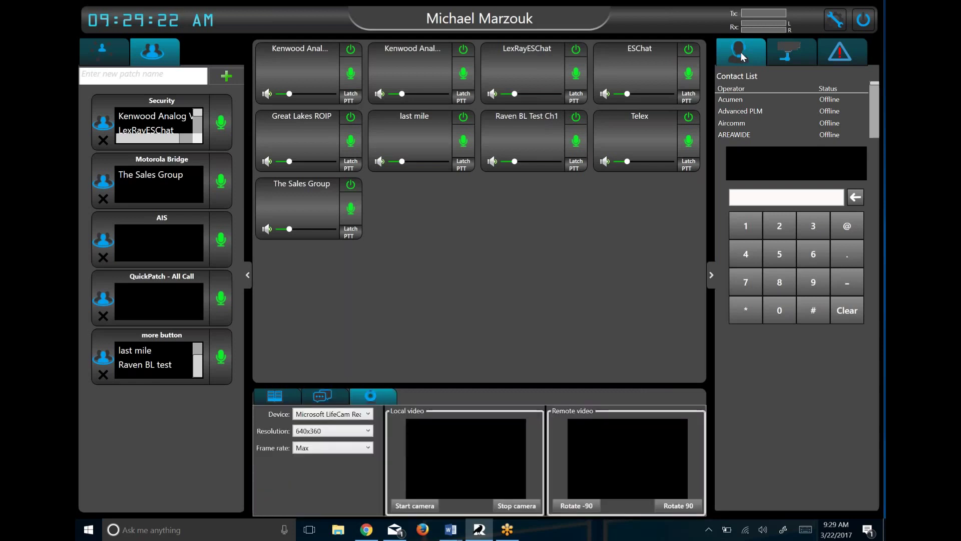
{"action": "left_click", "coordinate": [276, 400]}
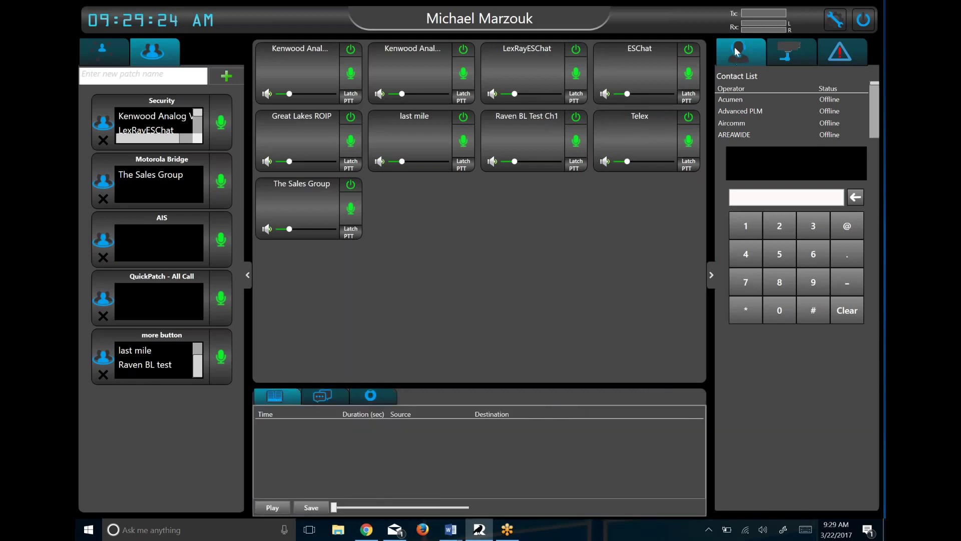
- Start the Golf Couse camera, view Duke Plaza and Oregon State full-screen, then show the alert panel
{"action": "left_click", "coordinate": [793, 62]}
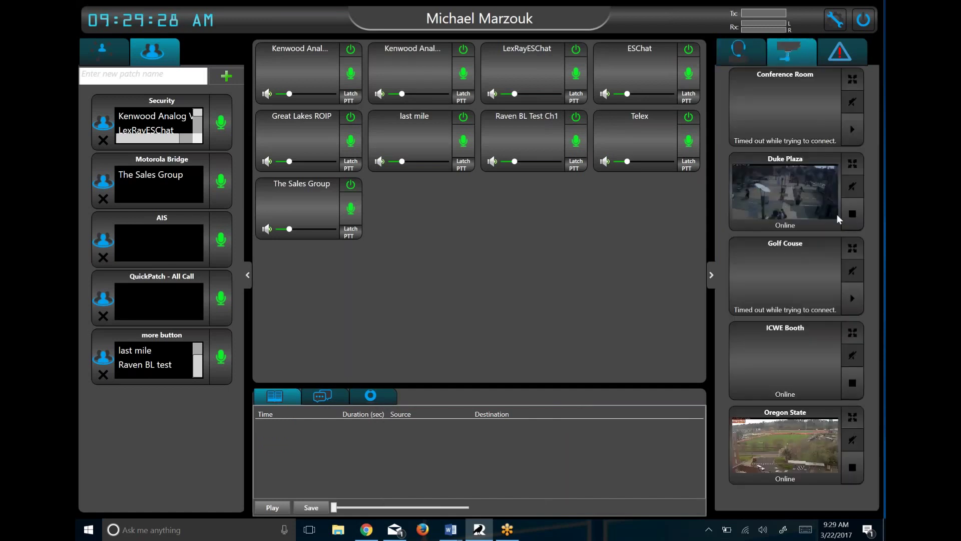
{"action": "left_click", "coordinate": [853, 299]}
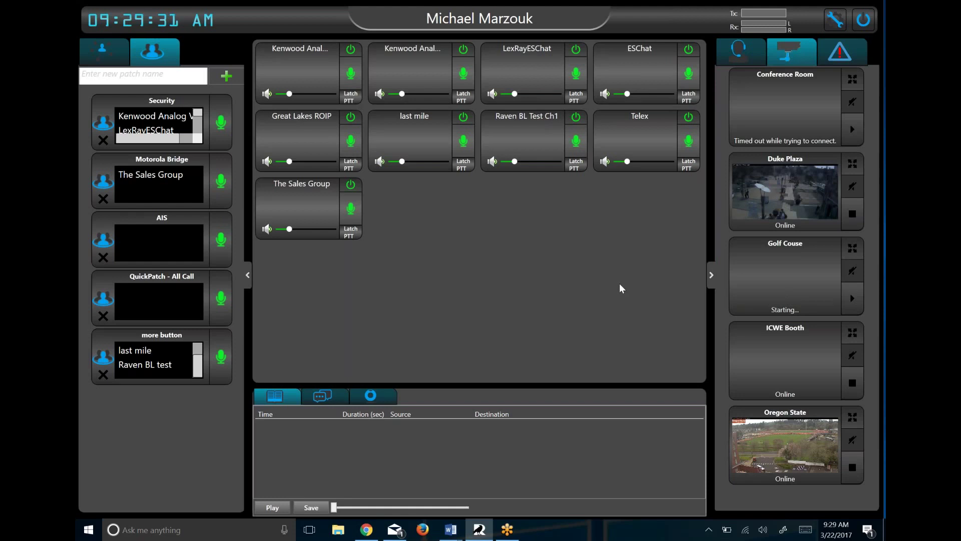
{"action": "left_click", "coordinate": [853, 165]}
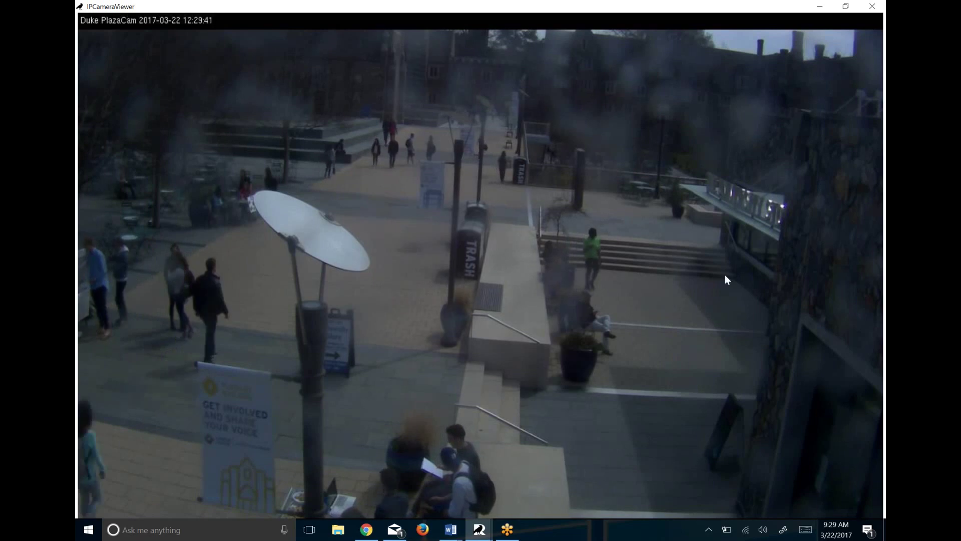
{"action": "left_click", "coordinate": [871, 7]}
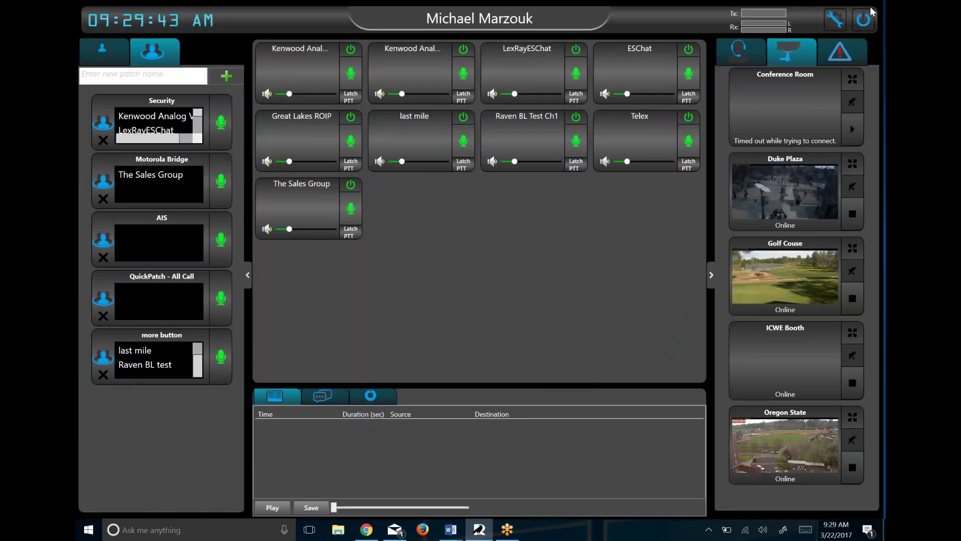
{"action": "left_click", "coordinate": [853, 418]}
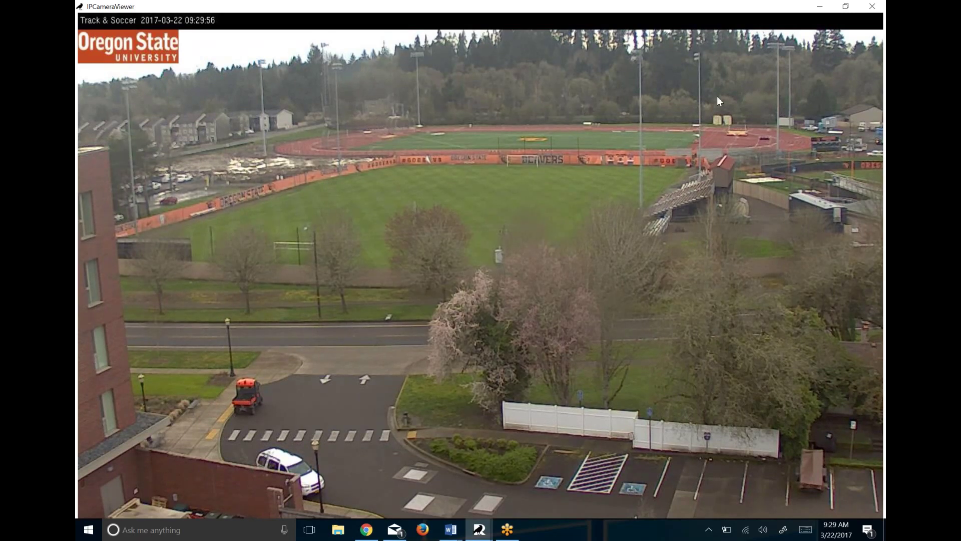
{"action": "key", "text": "alt+F4"}
{"action": "left_click", "coordinate": [842, 55]}
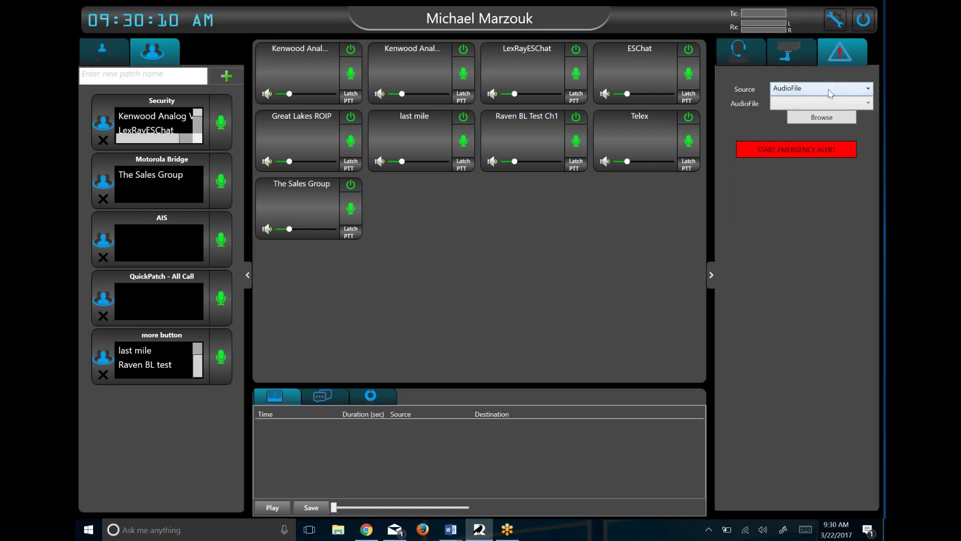
- Check the empty AudioFile list, select the LexRayESChat radio, and change the alert source to Tones
{"action": "left_click", "coordinate": [831, 94]}
{"action": "left_click", "coordinate": [823, 100]}
{"action": "left_click", "coordinate": [821, 107]}
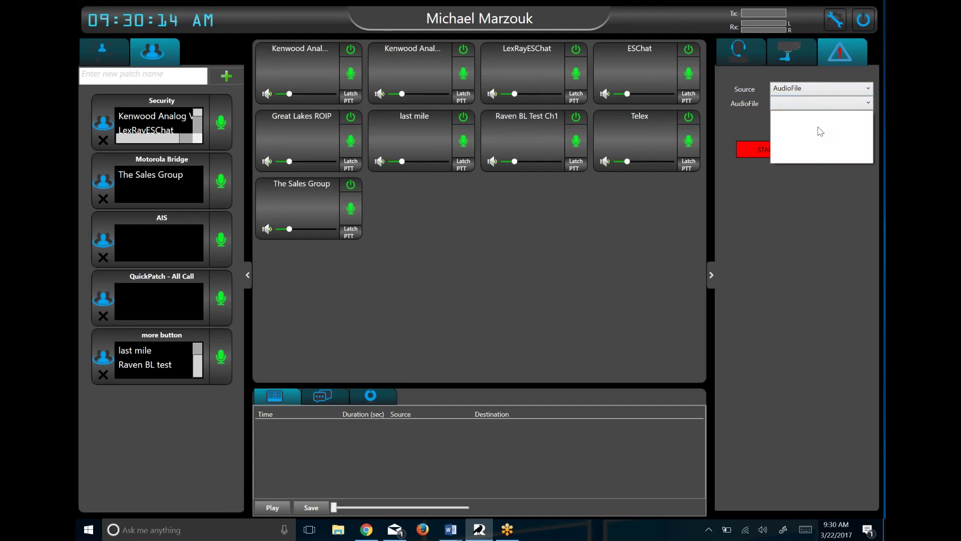
{"action": "left_click", "coordinate": [772, 170]}
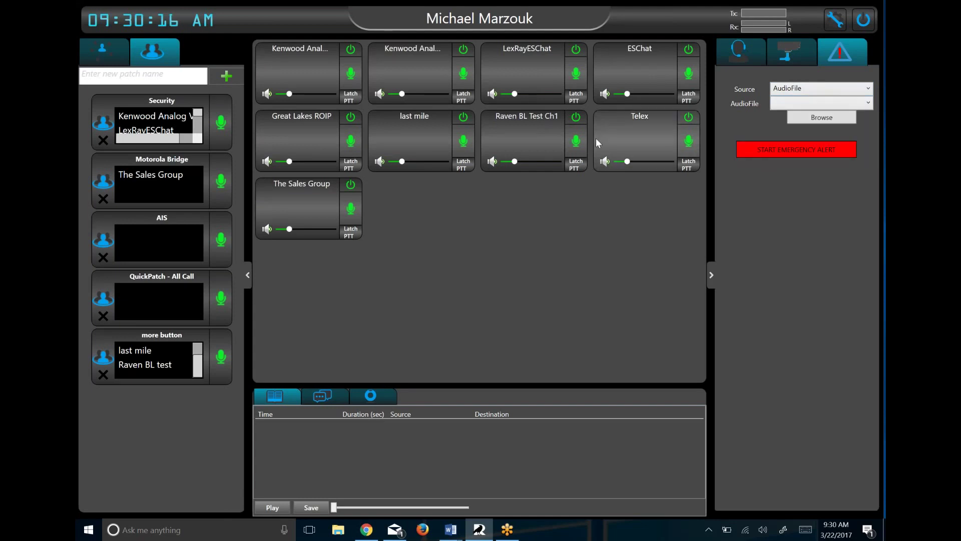
{"action": "left_click", "coordinate": [523, 63]}
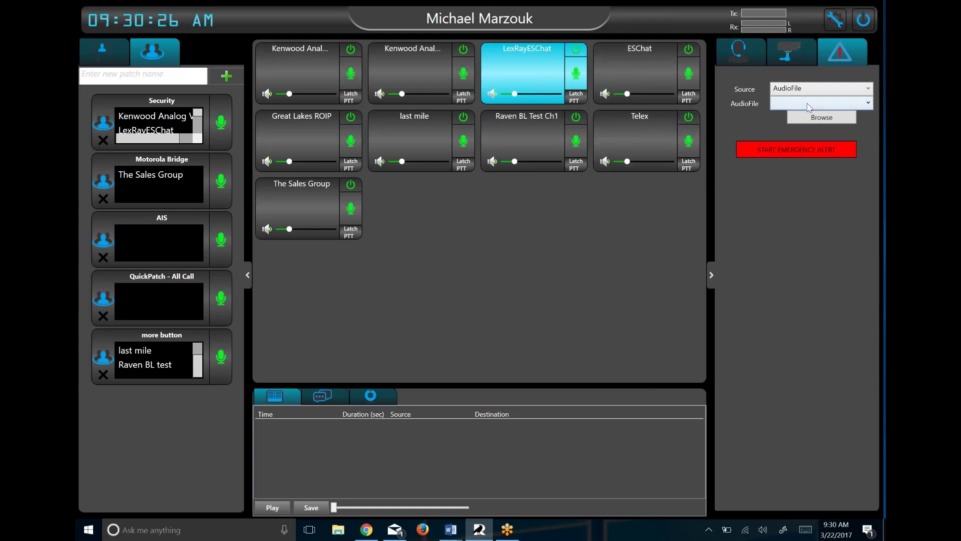
{"action": "left_click", "coordinate": [814, 88]}
{"action": "left_click", "coordinate": [814, 113]}
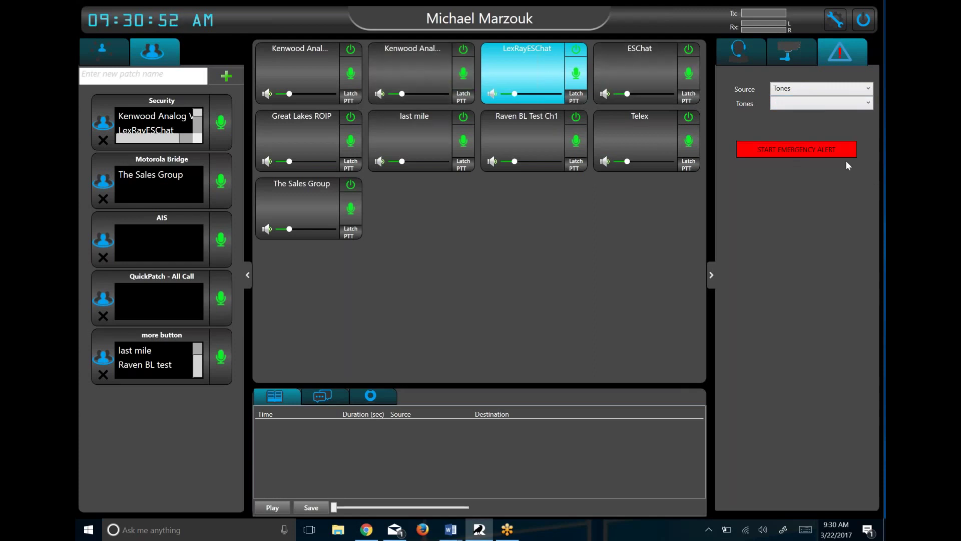
{"action": "left_click", "coordinate": [785, 58]}
{"action": "left_click", "coordinate": [740, 53]}
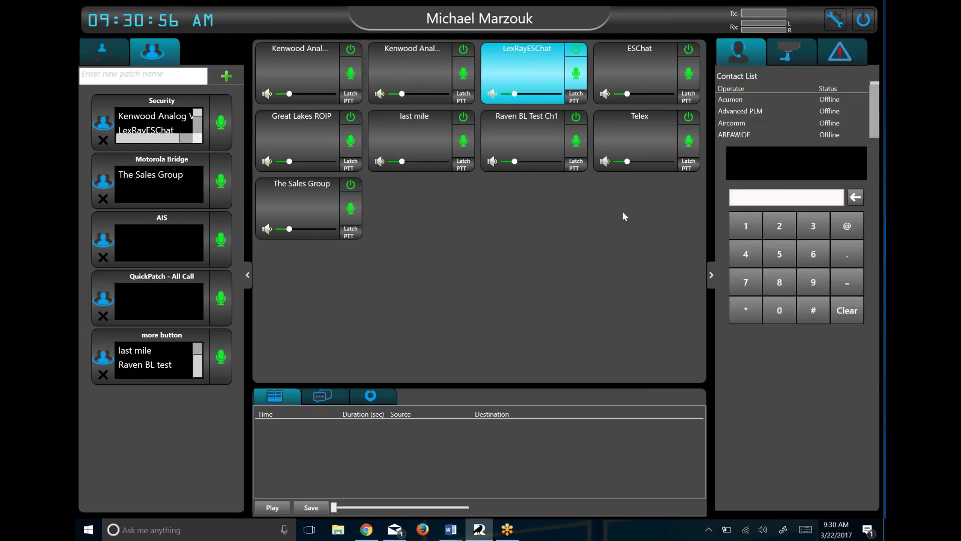